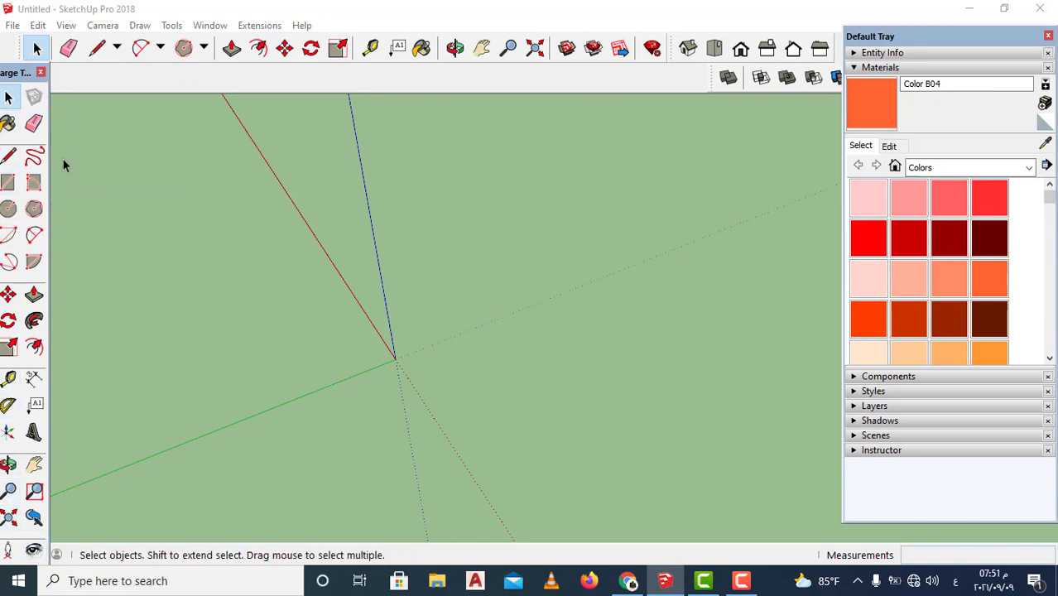
- Draw a rectangle about 433 m by 379 m on the ground plane beside the origin
left_click(13, 184)
left_click(511, 346)
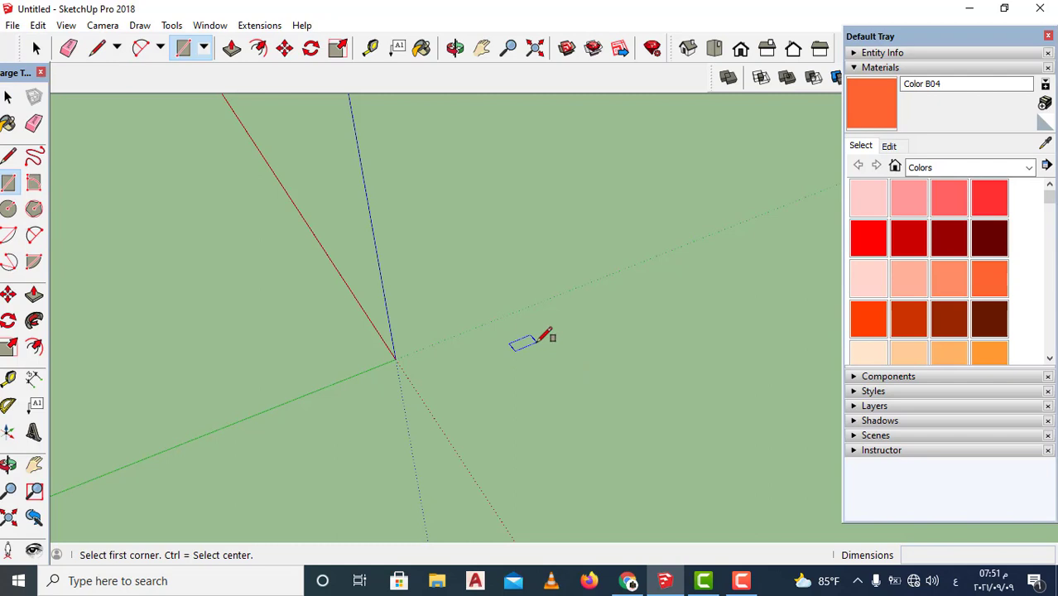
left_click(430, 339)
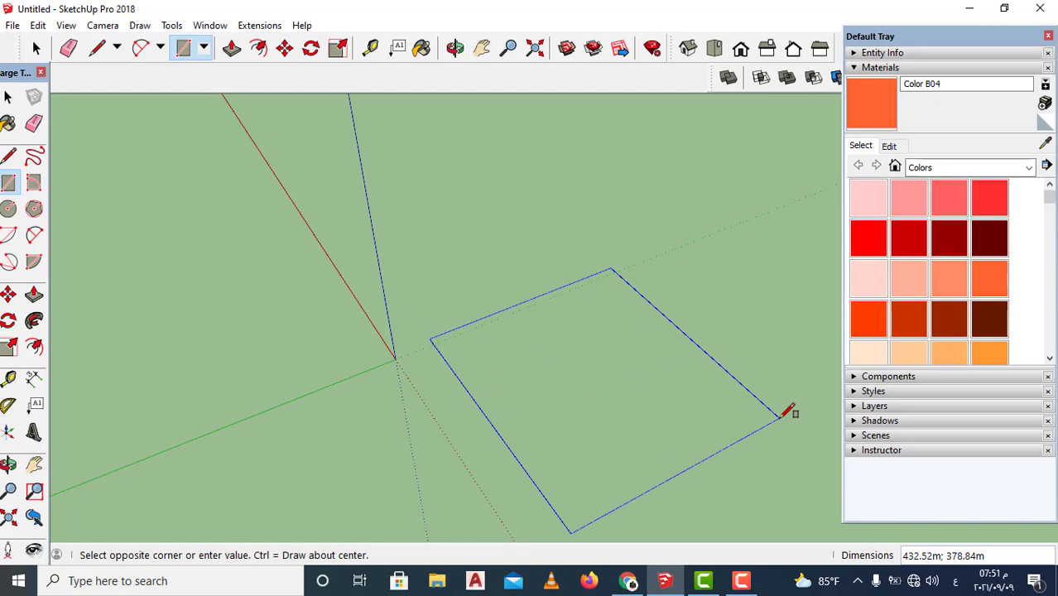
left_click(780, 416)
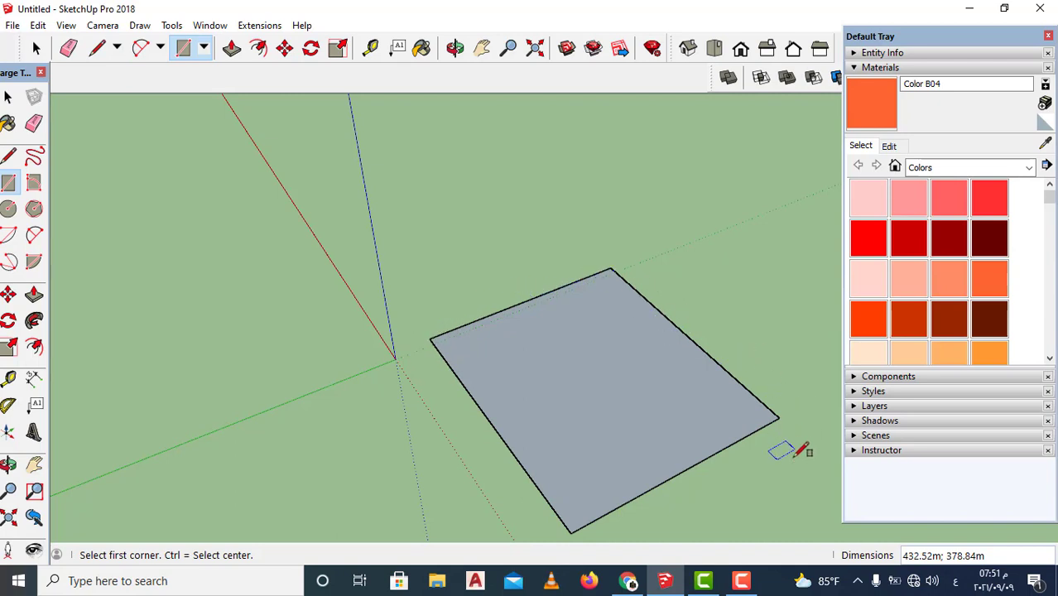
- Push/Pull the rectangle upward about 446 m into a solid box
scroll(520, 379, "down", 2)
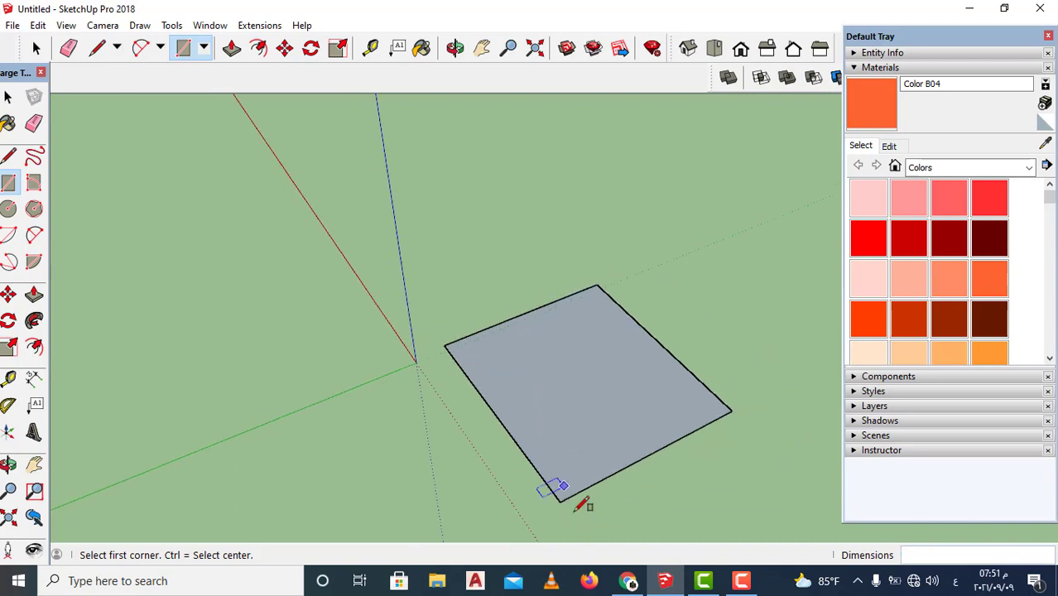
scroll(527, 525, "up", 1)
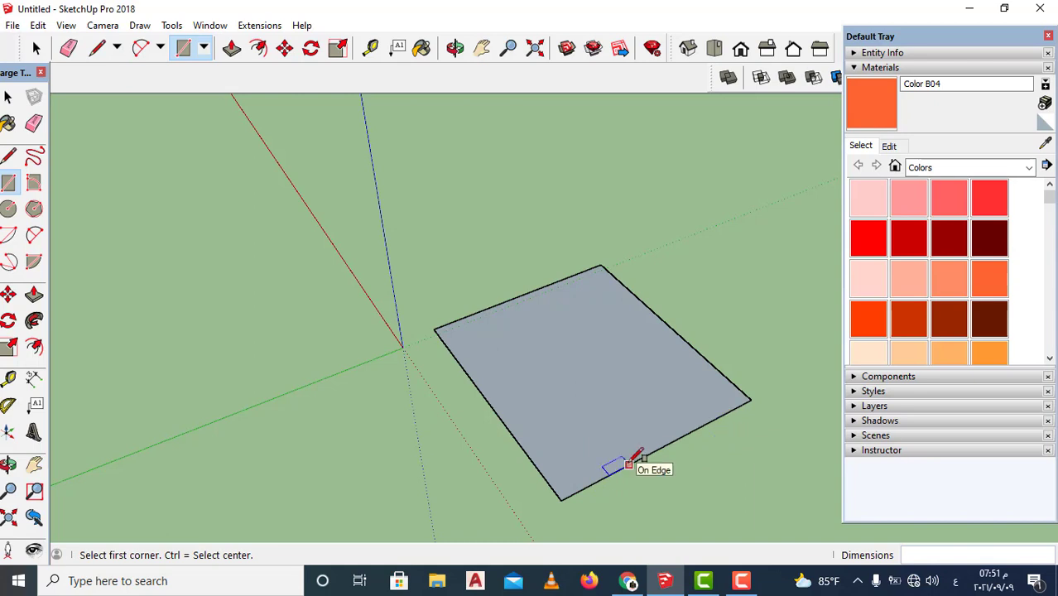
left_click(32, 299)
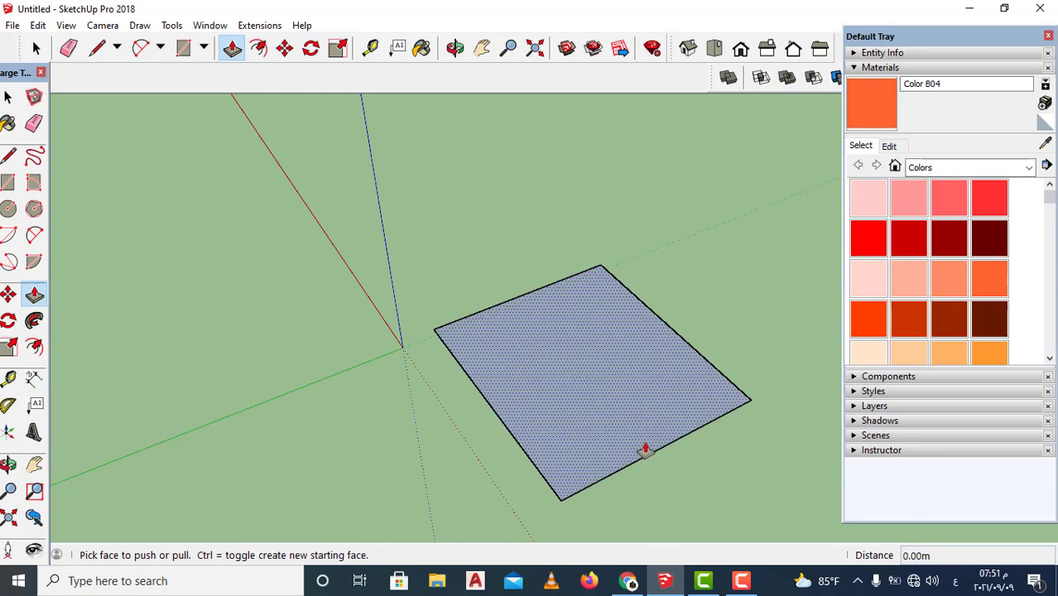
left_click(646, 452)
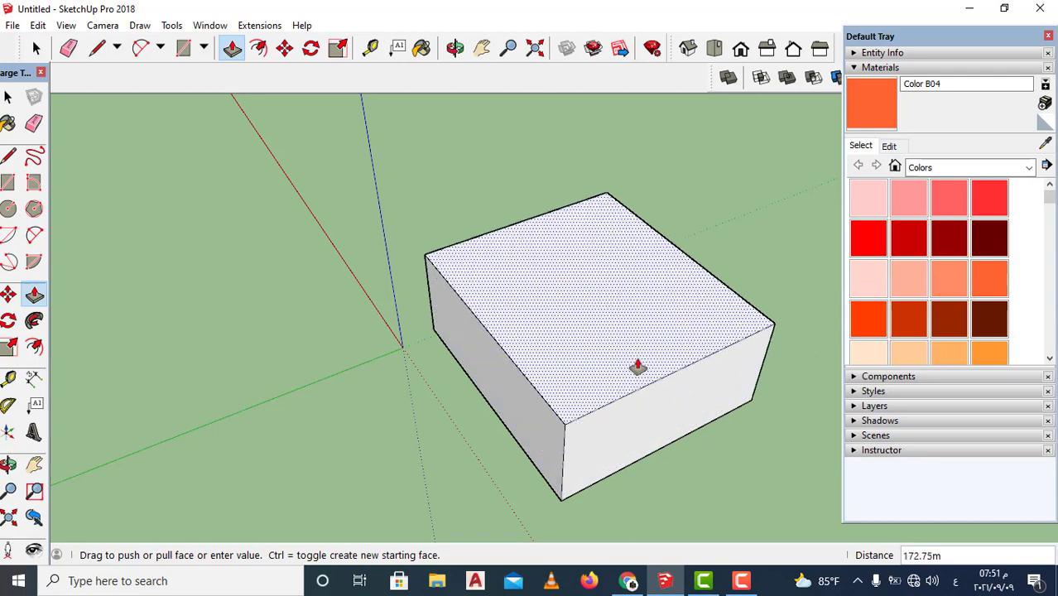
left_click(648, 205)
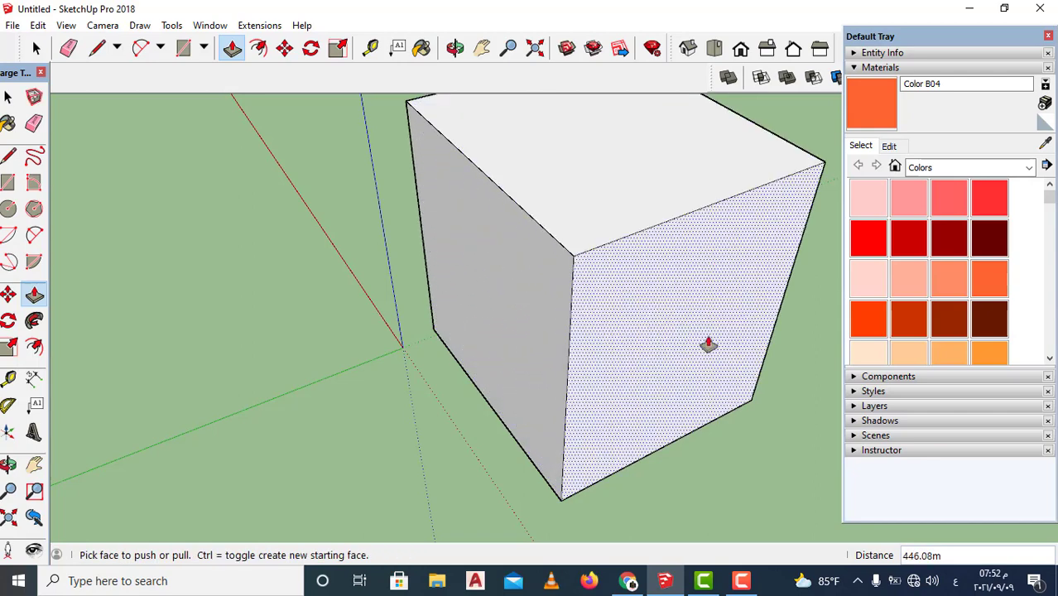
- Draw a circle with a radius of about 368 m on the ground beside the box, across the origin
scroll(673, 354, "down", 5)
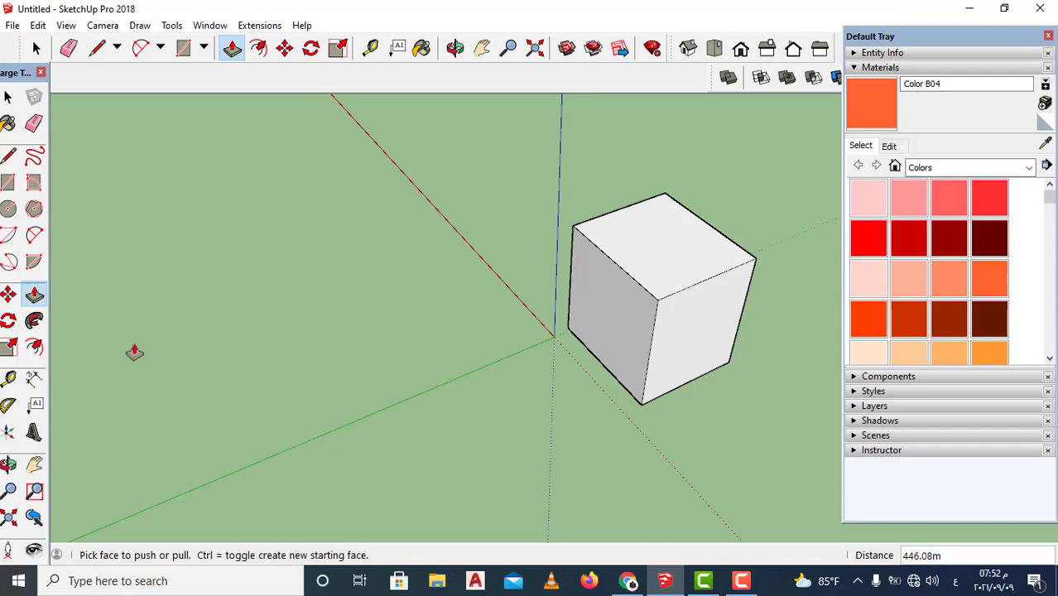
left_click(8, 211)
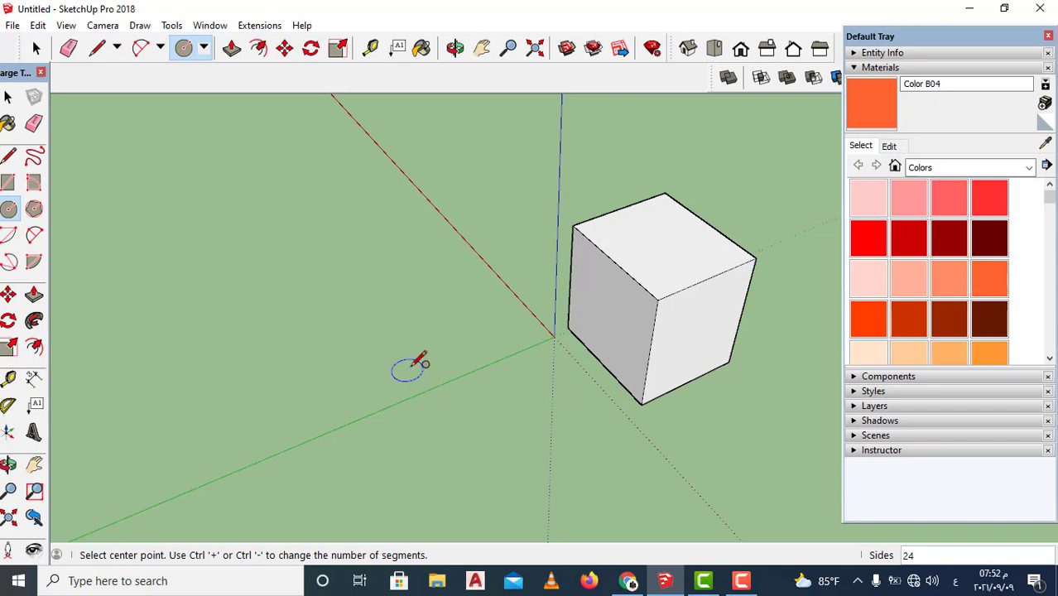
left_click(442, 330)
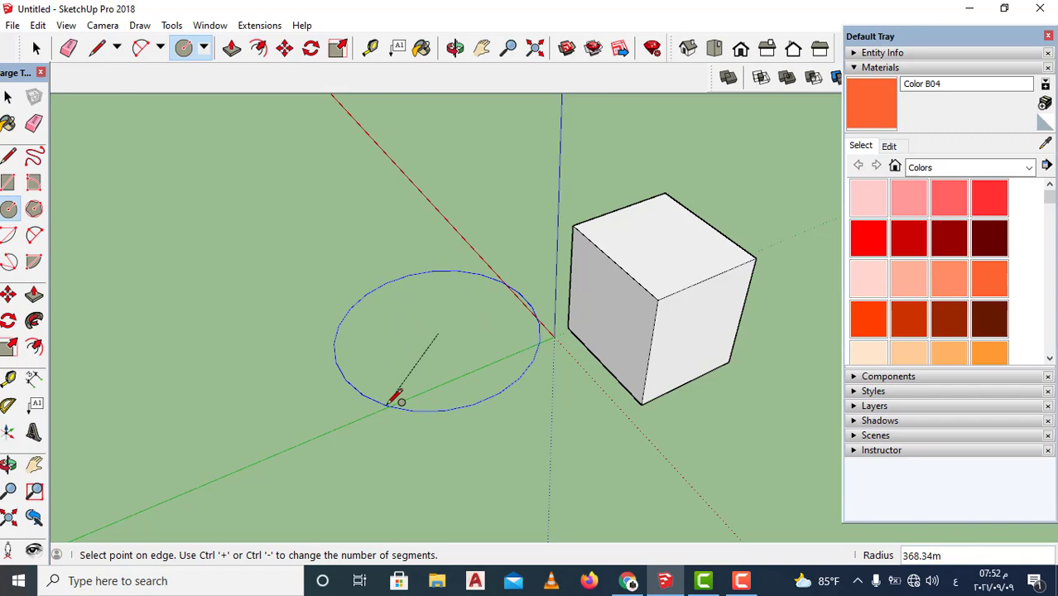
left_click(396, 396)
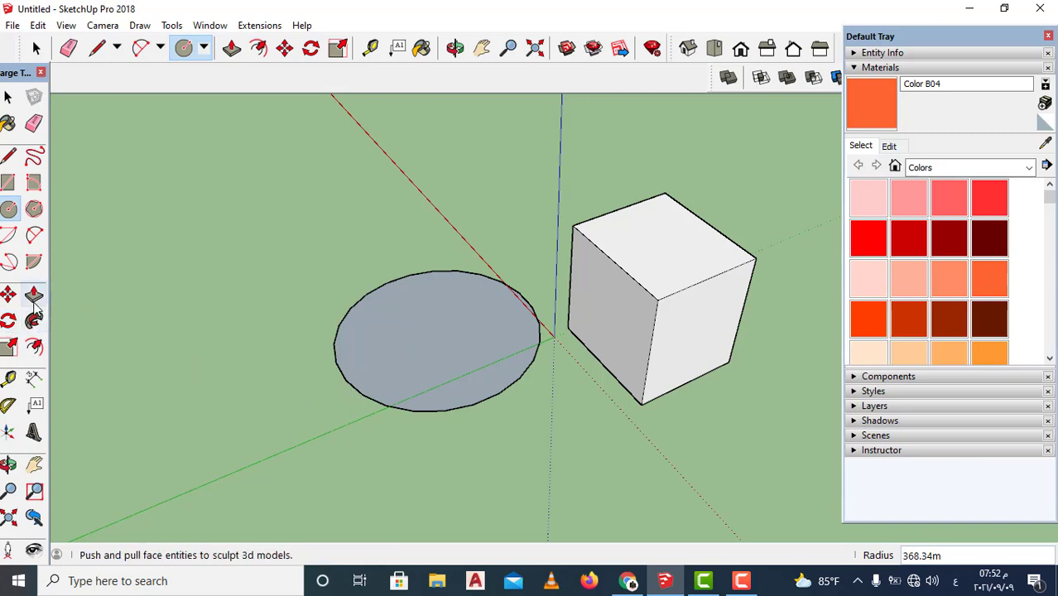
- Push/Pull the circle upward about 873 m into a cylinder
left_click(34, 296)
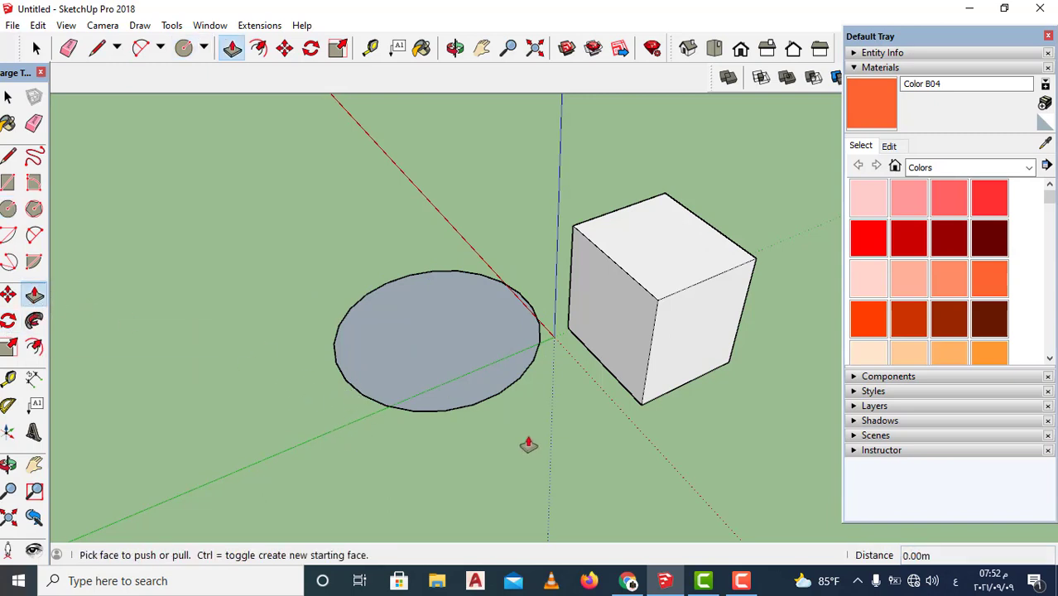
left_click_drag(463, 406, 452, 173)
scroll(681, 301, "down", 1)
scroll(681, 301, "down", 3)
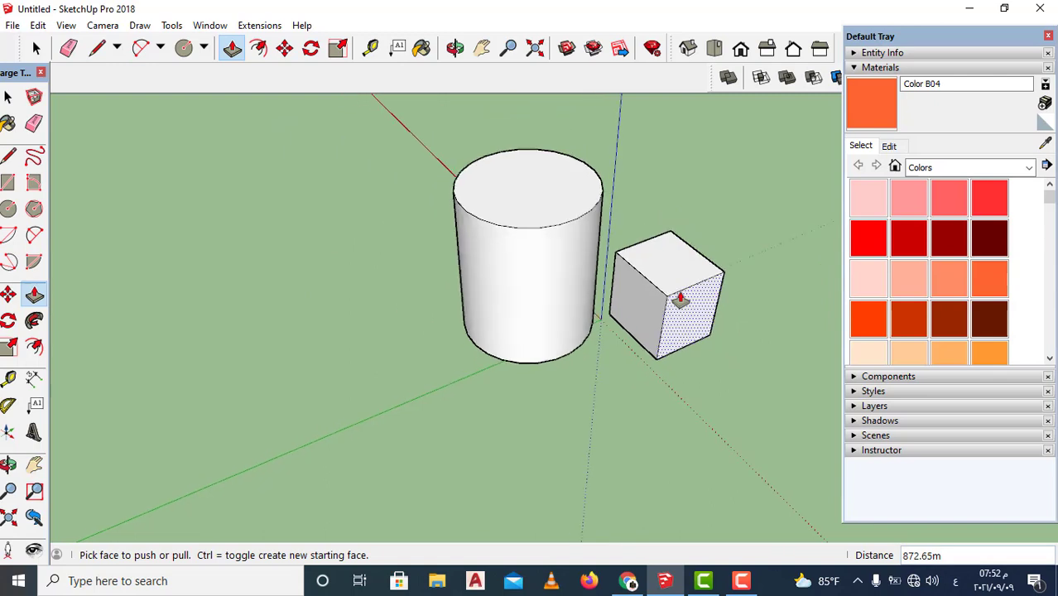
- Draw a six-sided polygon with a radius of about 377 m on the ground in front of the cylinder
scroll(638, 382, "up", 1)
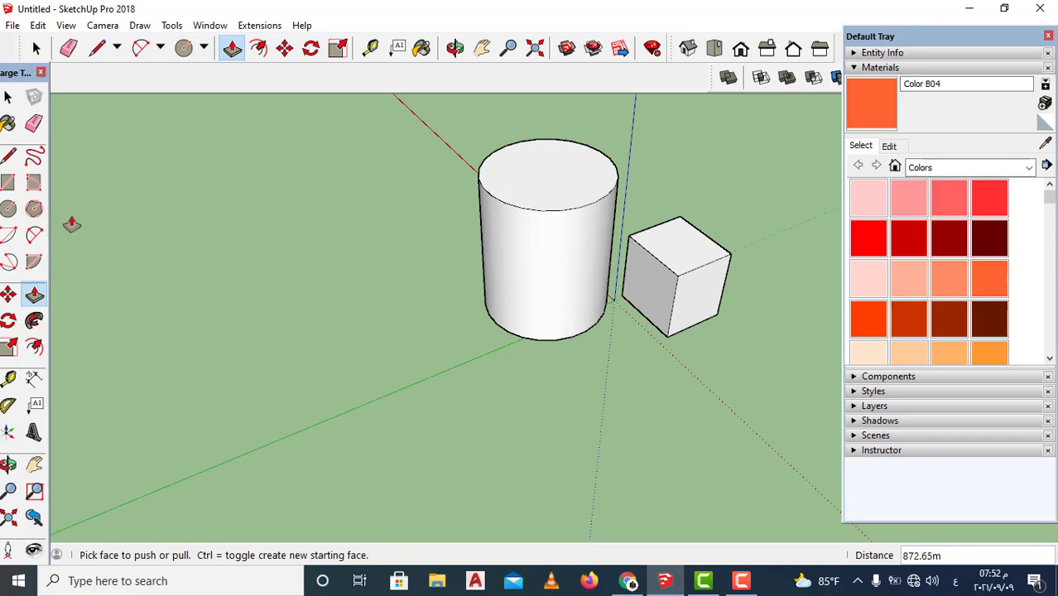
left_click(34, 210)
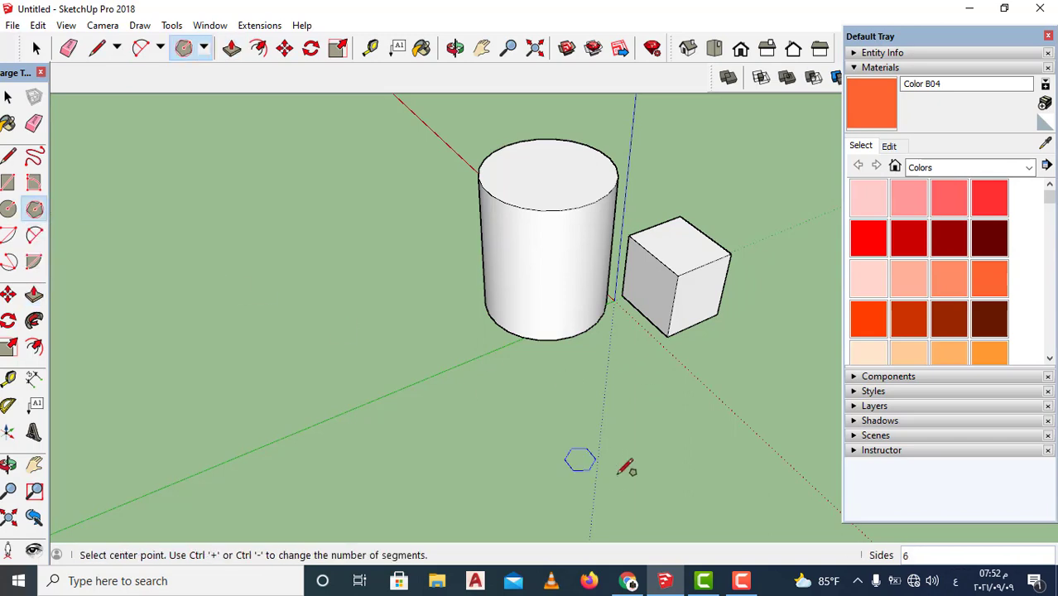
left_click(577, 405)
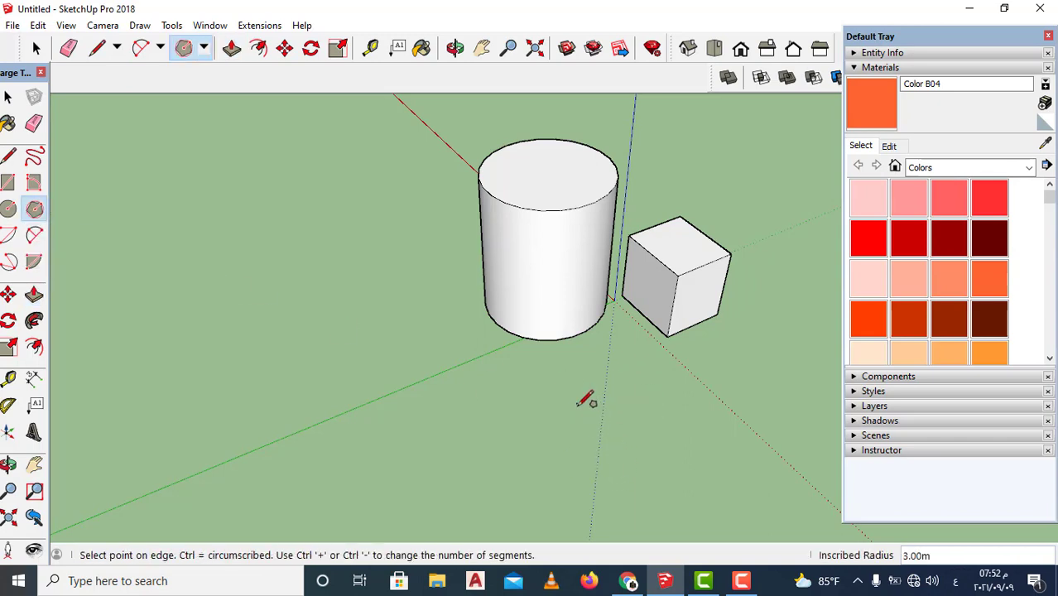
left_click(548, 456)
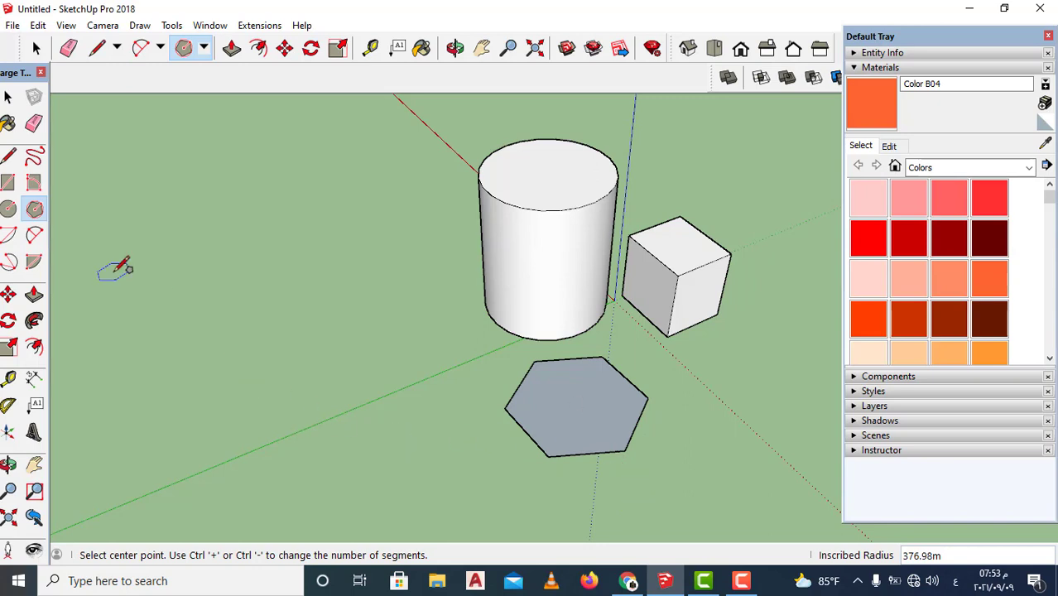
- Push/Pull the hexagon upward about 792 m into a hexagonal prism
left_click(34, 300)
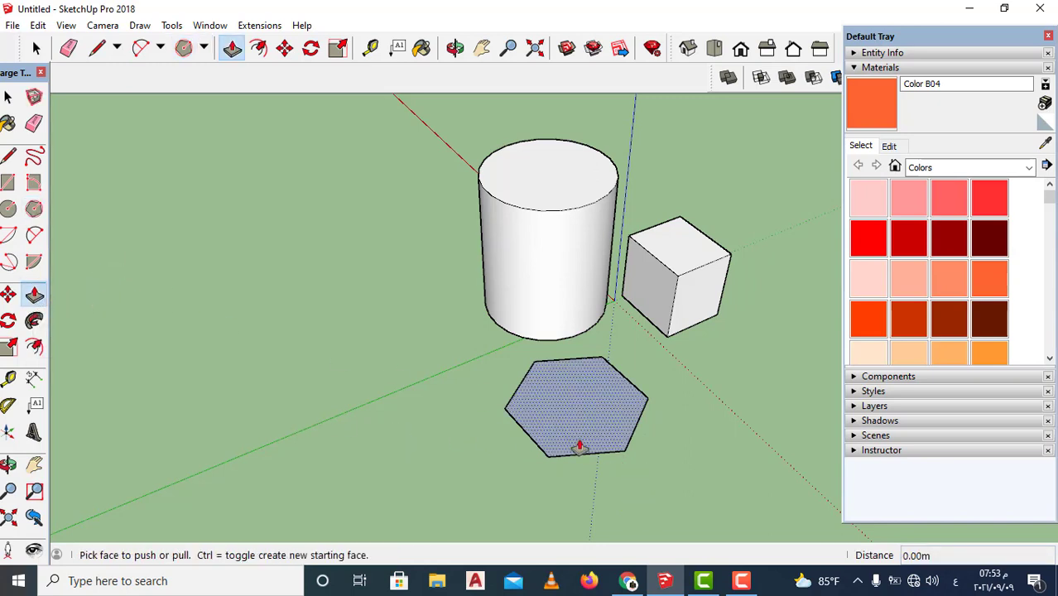
left_click_drag(583, 456, 583, 347)
scroll(535, 386, "down", 1)
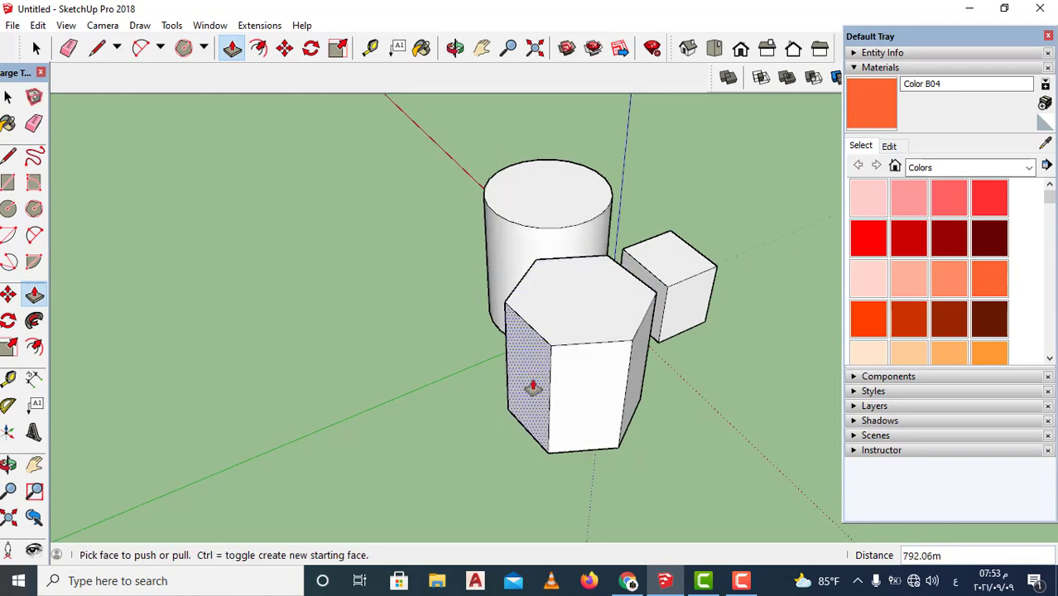
- Paint two adjacent side faces of the hexagonal prism with the red Color A05
left_click(456, 48)
left_click_drag(619, 373, 593, 425)
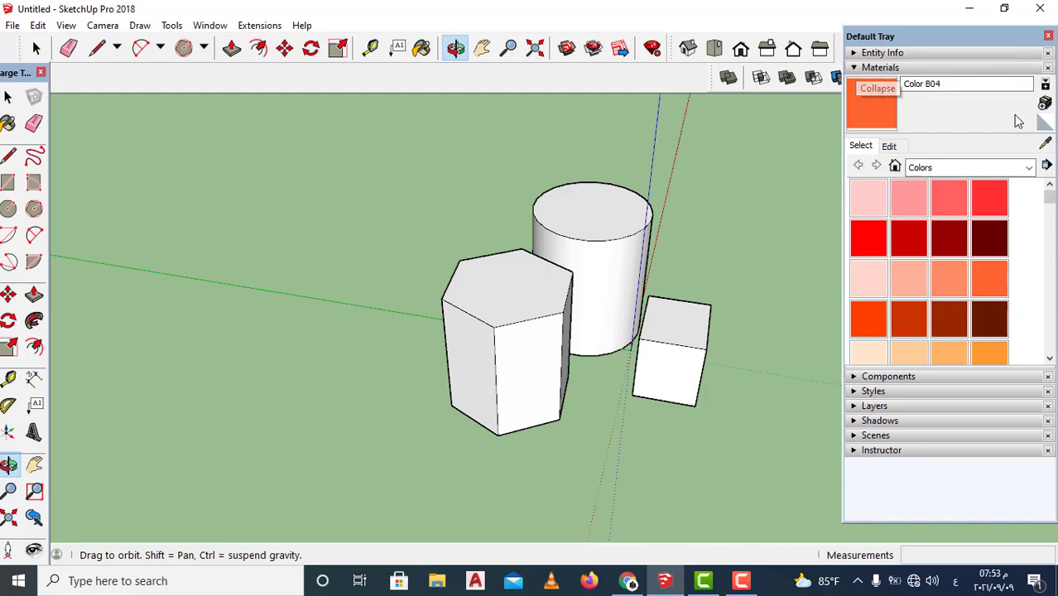
left_click(868, 239)
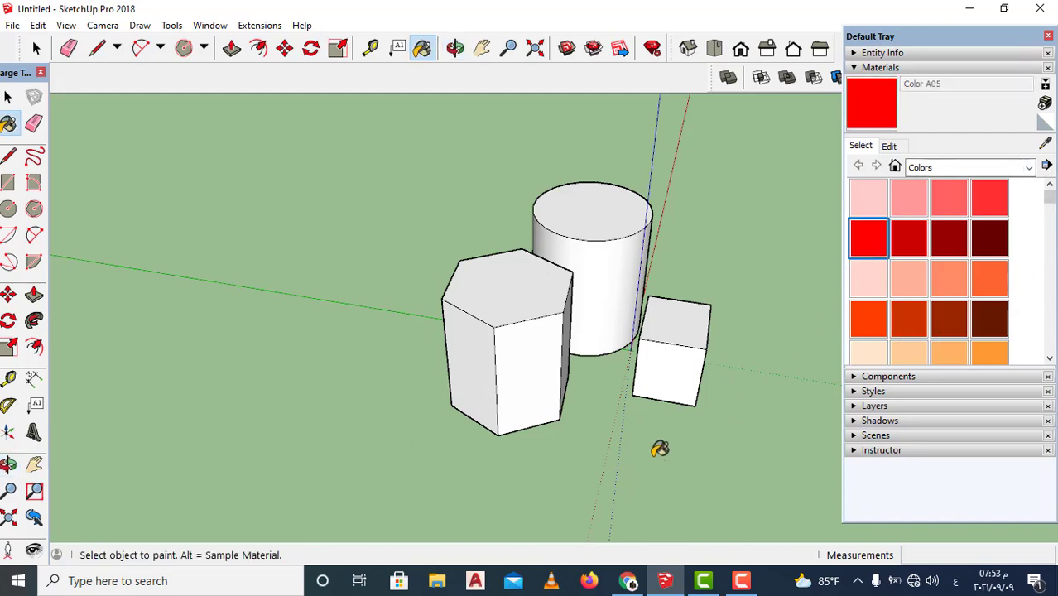
scroll(497, 389, "up", 3)
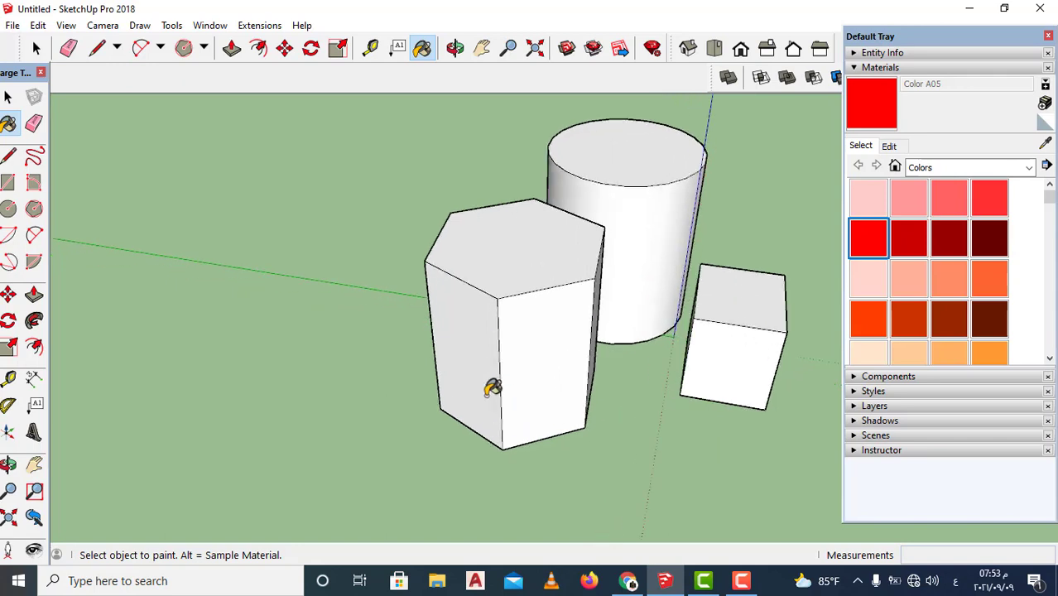
left_click(556, 340)
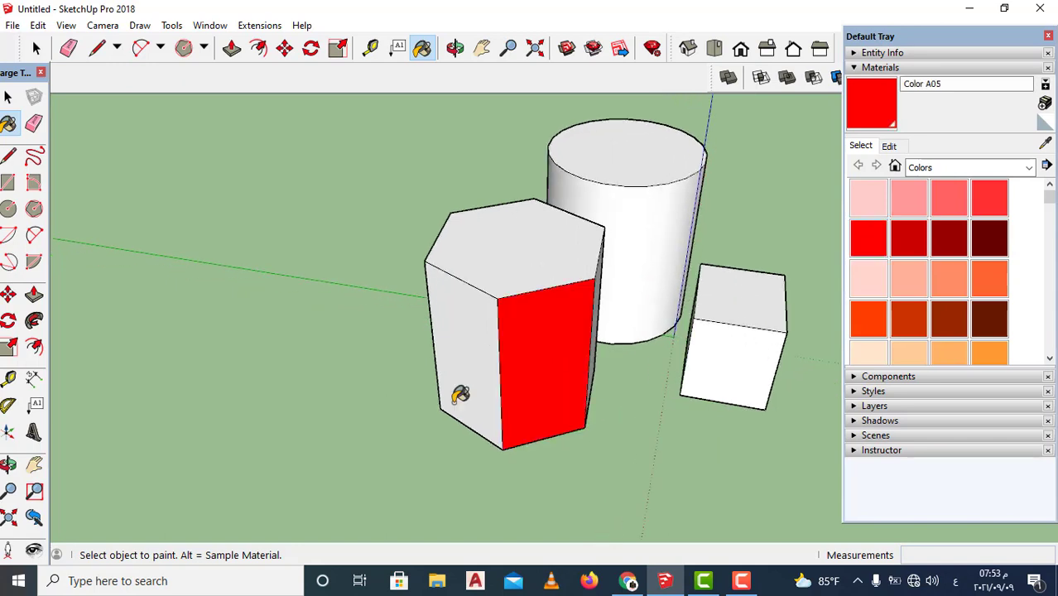
left_click(503, 344)
- Paint two unpainted side faces on the far side of the hexagonal prism with Color A05
left_click(455, 47)
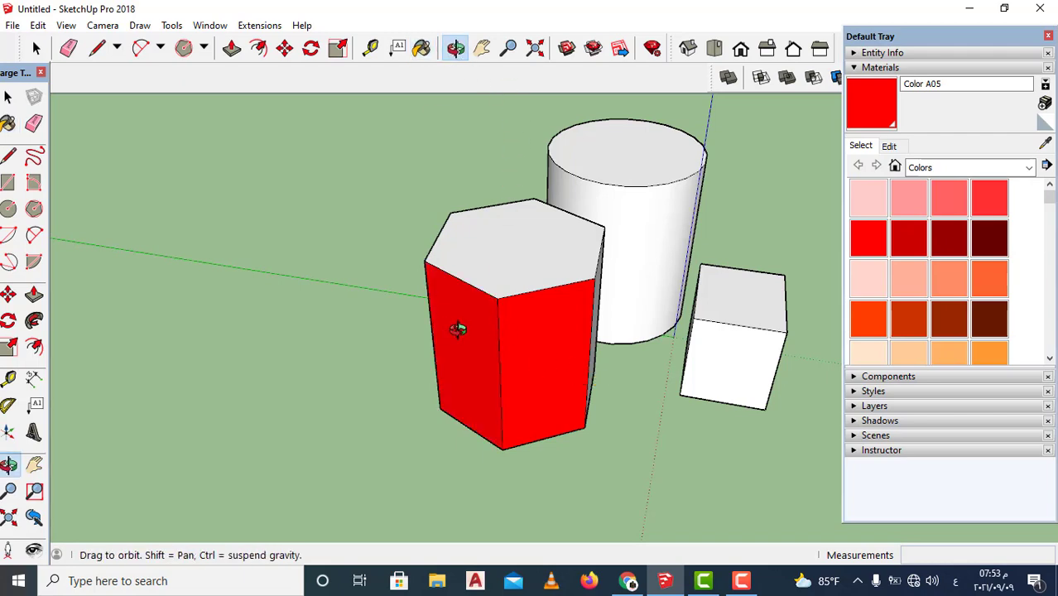
left_click_drag(458, 329, 788, 351)
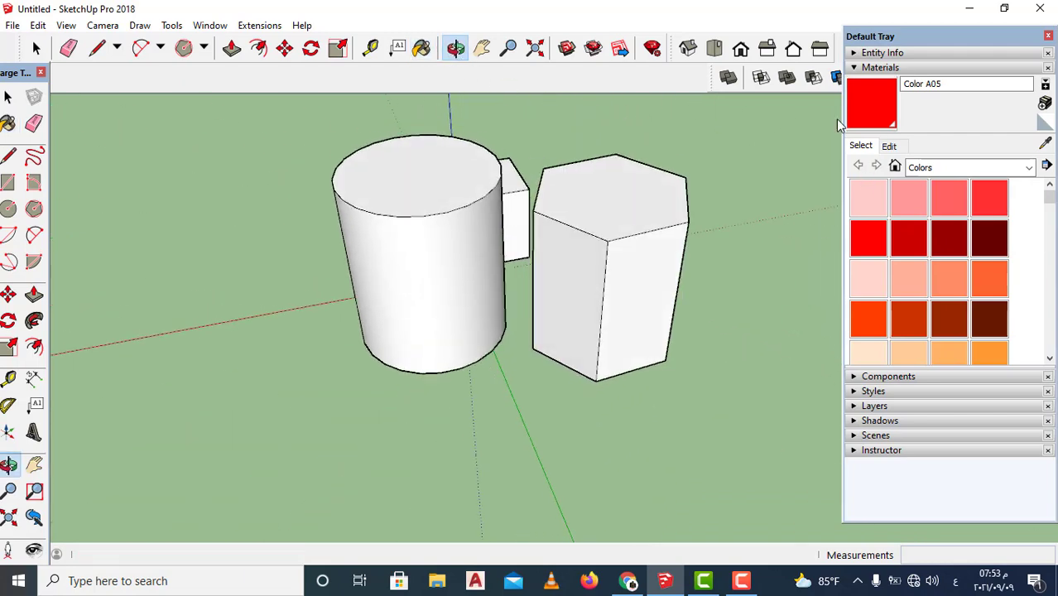
key("b")
left_click(654, 270)
left_click(562, 294)
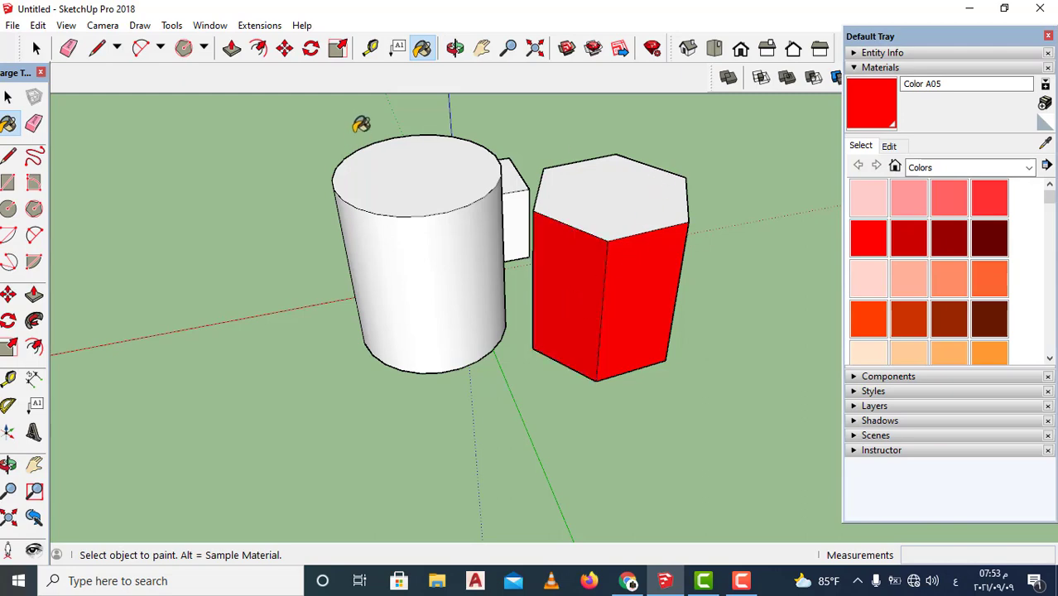
- Paint the hexagonal prism's unpainted side face next to the cylinder with Color A05
left_click(455, 47)
mouse_move(517, 290)
left_mouse_down()
mouse_move(176, 275)
mouse_move(296, 324)
mouse_move(373, 331)
left_mouse_up()
key("b")
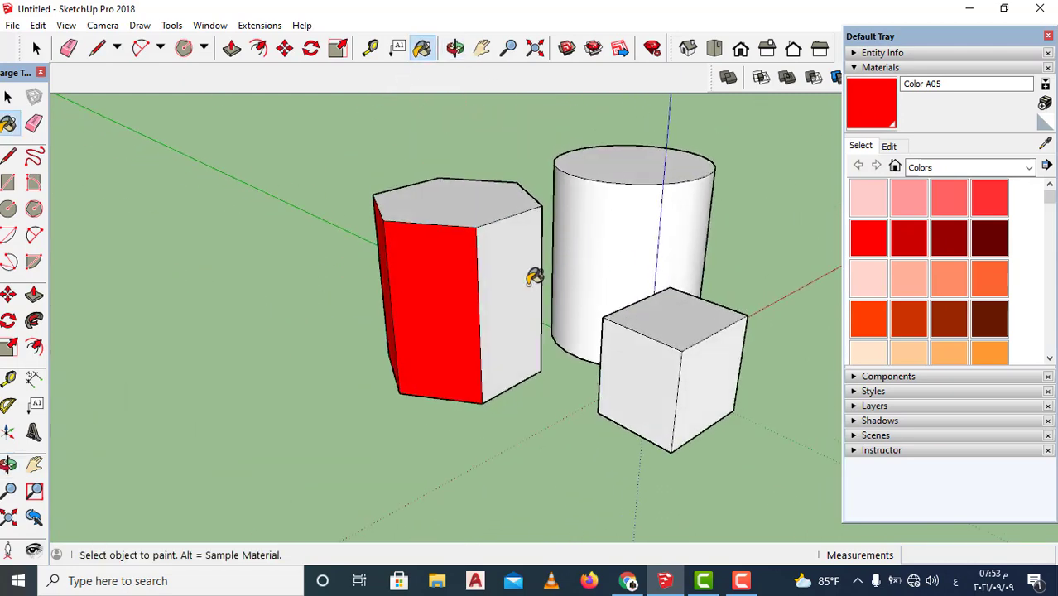
left_click(530, 281)
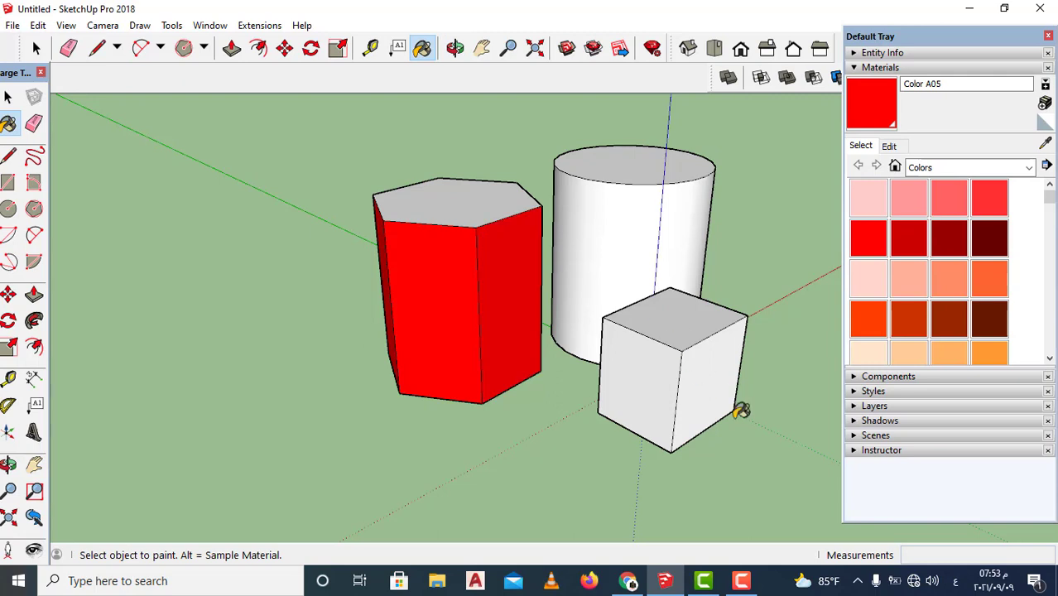
- Paint the cylinder's side with Color B06 and one side face of the box with Color E07
left_click(907, 329)
left_click(629, 258)
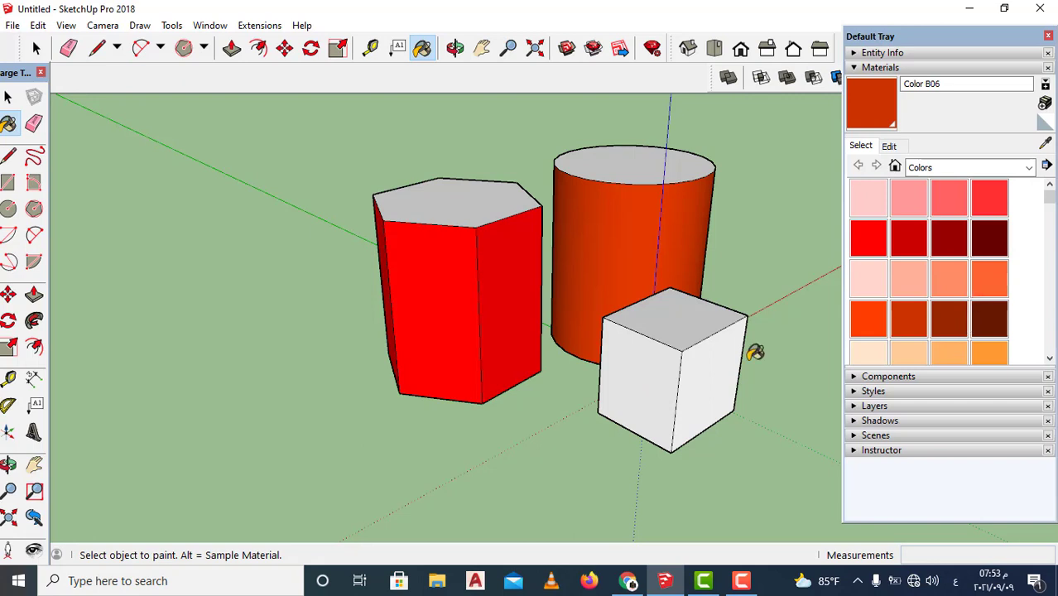
scroll(936, 240, "down", 4)
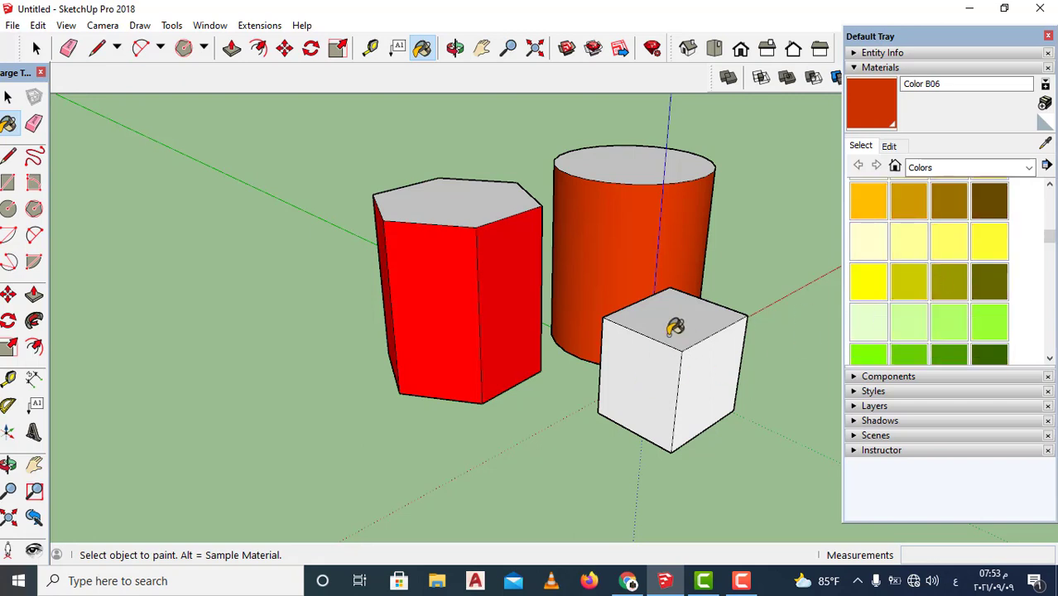
left_click(959, 286)
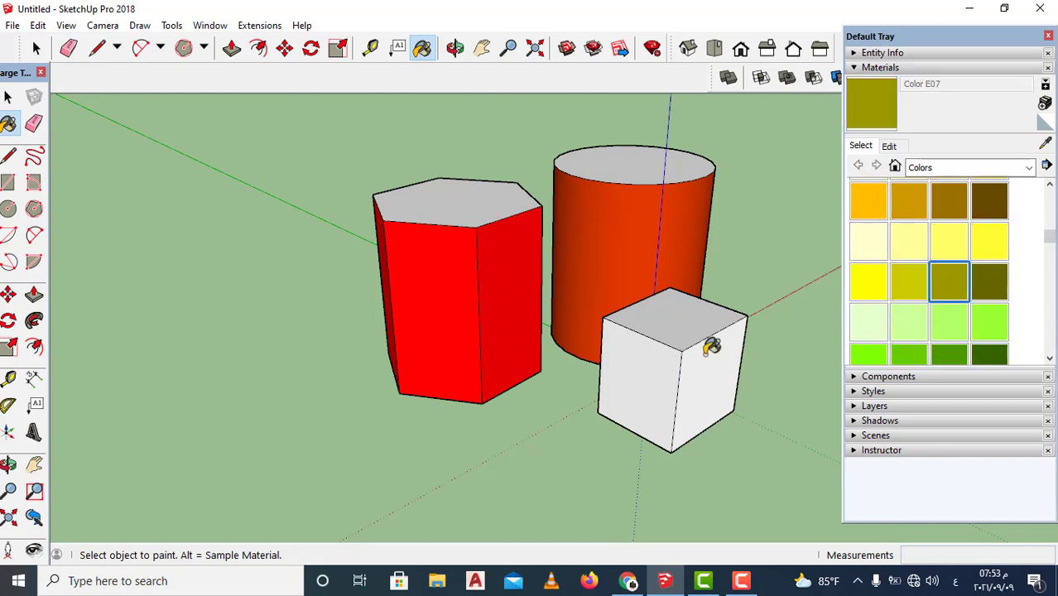
left_click(646, 381)
scroll(520, 446, "down", 3)
scroll(794, 371, "up", 3)
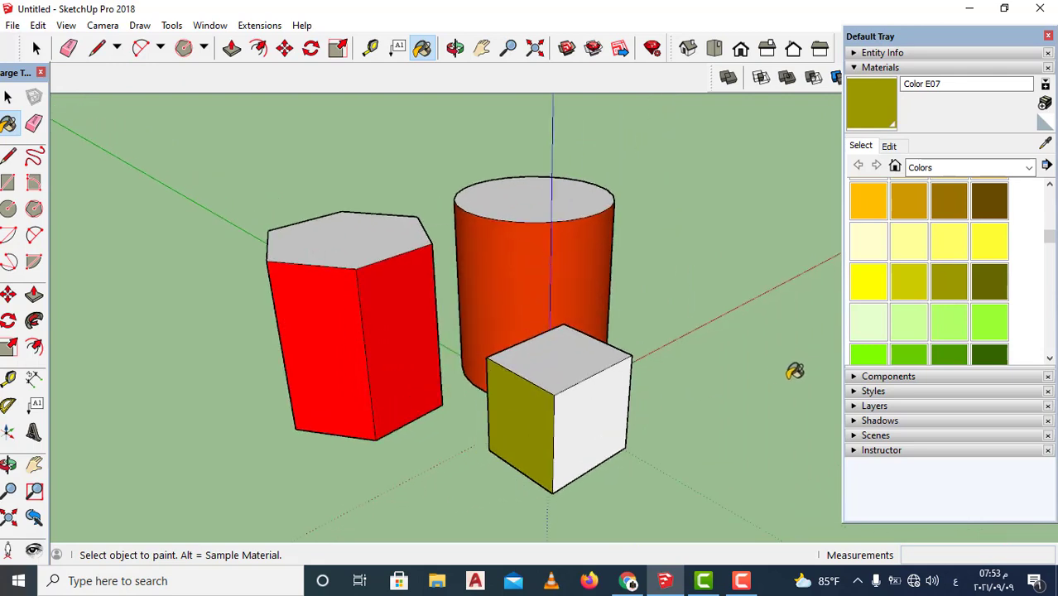